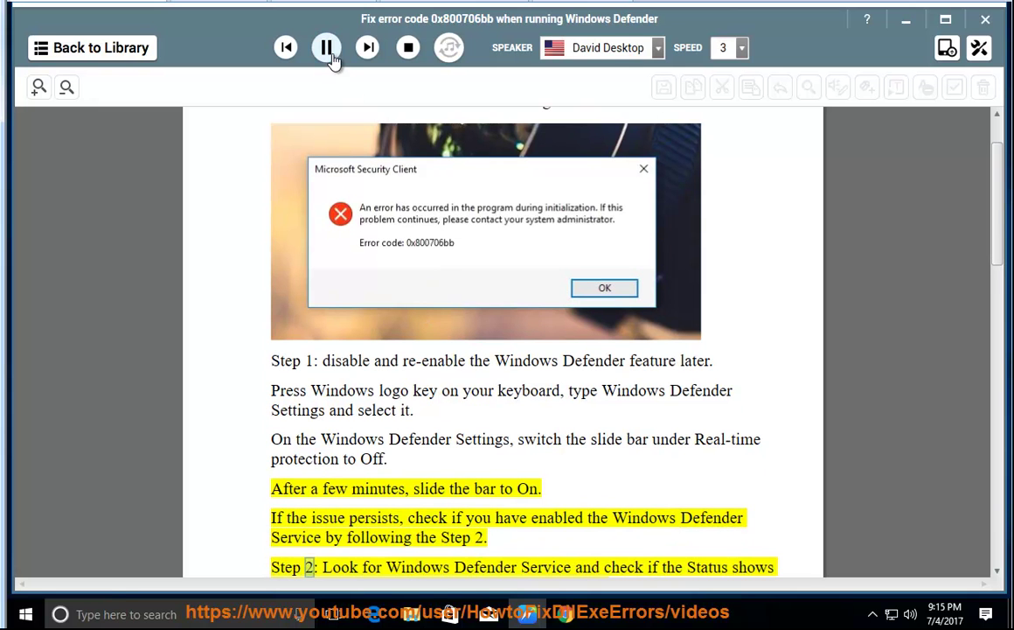
# Step: Pause the guide's read-aloud playback, search Windows for "windows defe" and open Windows Defender Security Center
pyautogui.click(326, 48)
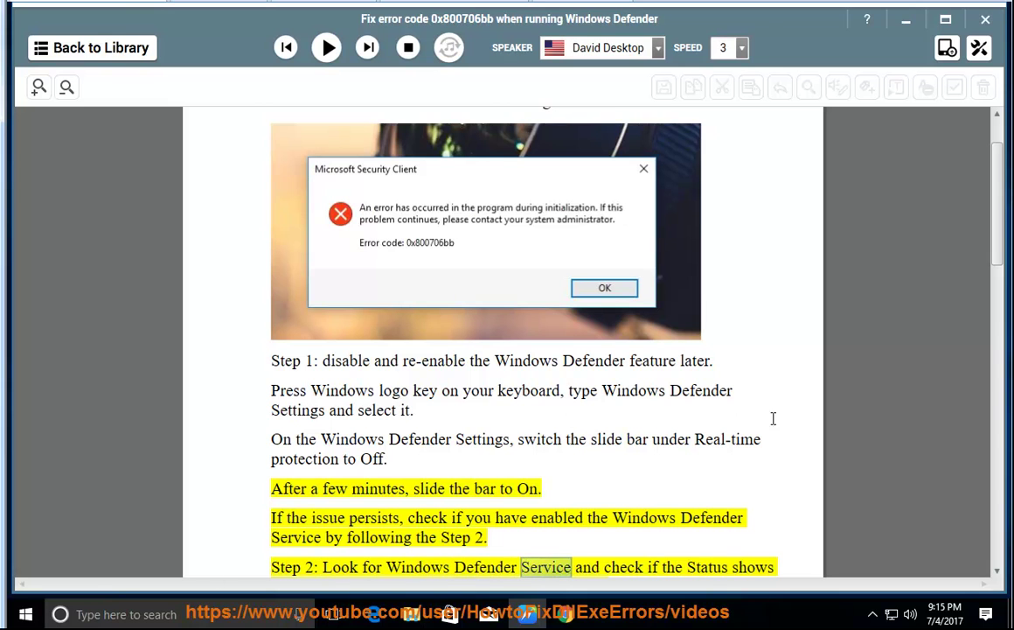
pyautogui.click(248, 607)
pyautogui.write('wind')
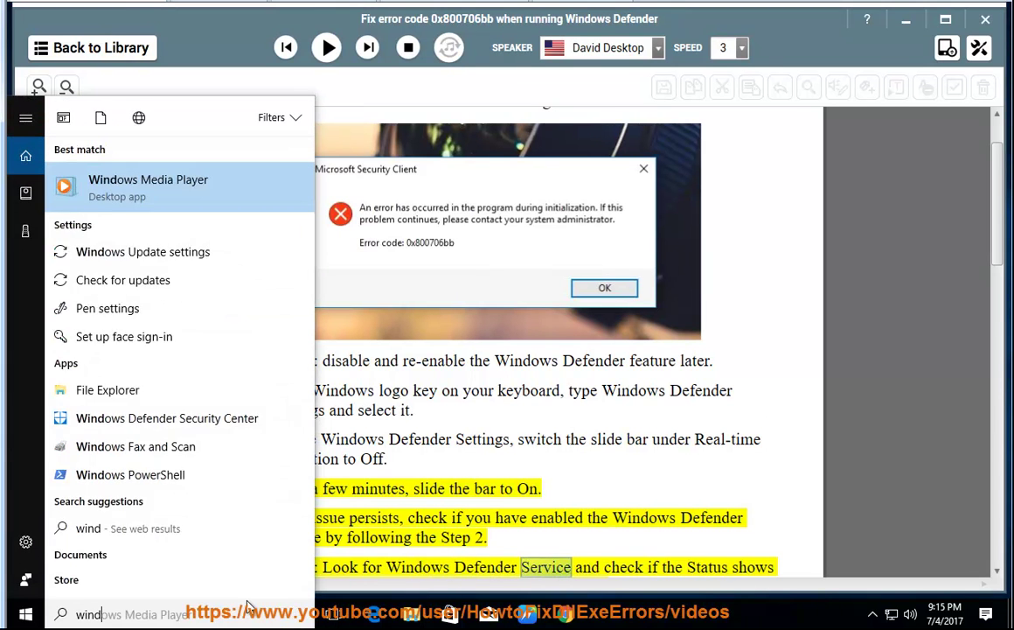
pyautogui.write('ows def')
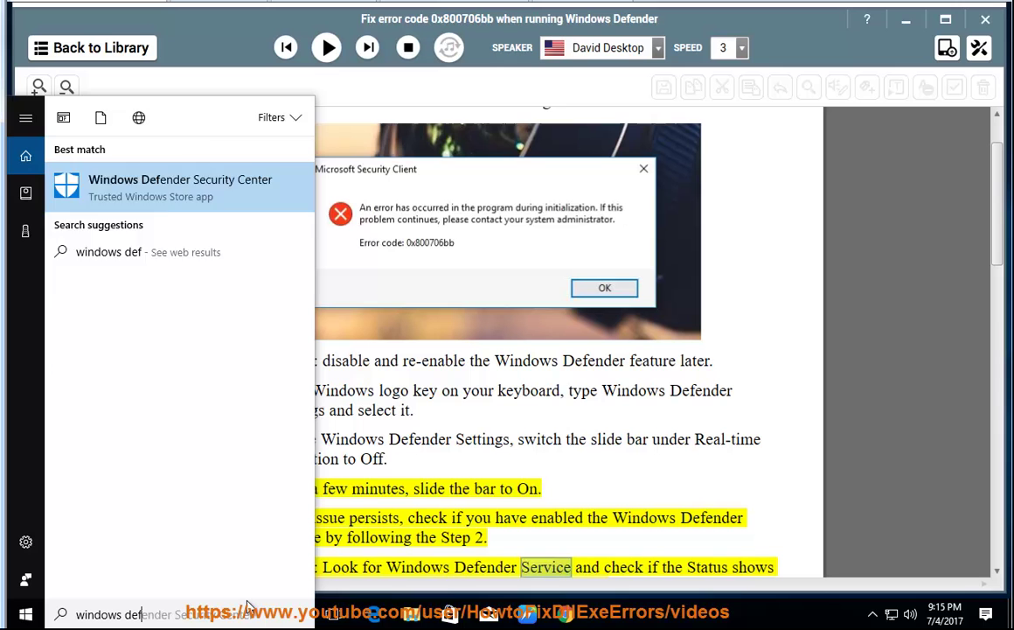
pyautogui.write('e')
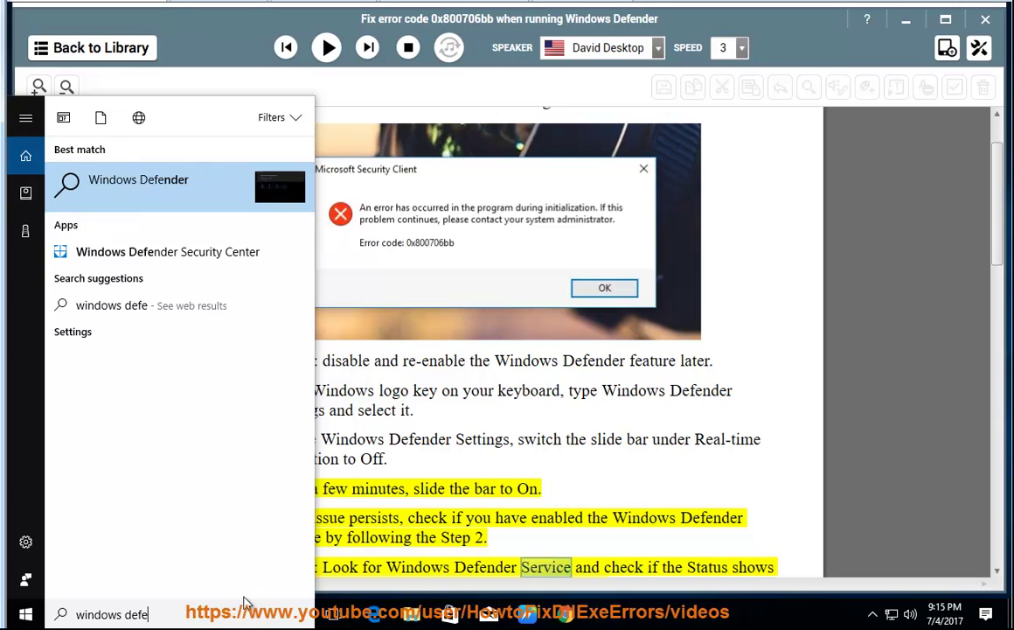
pyautogui.click(137, 265)
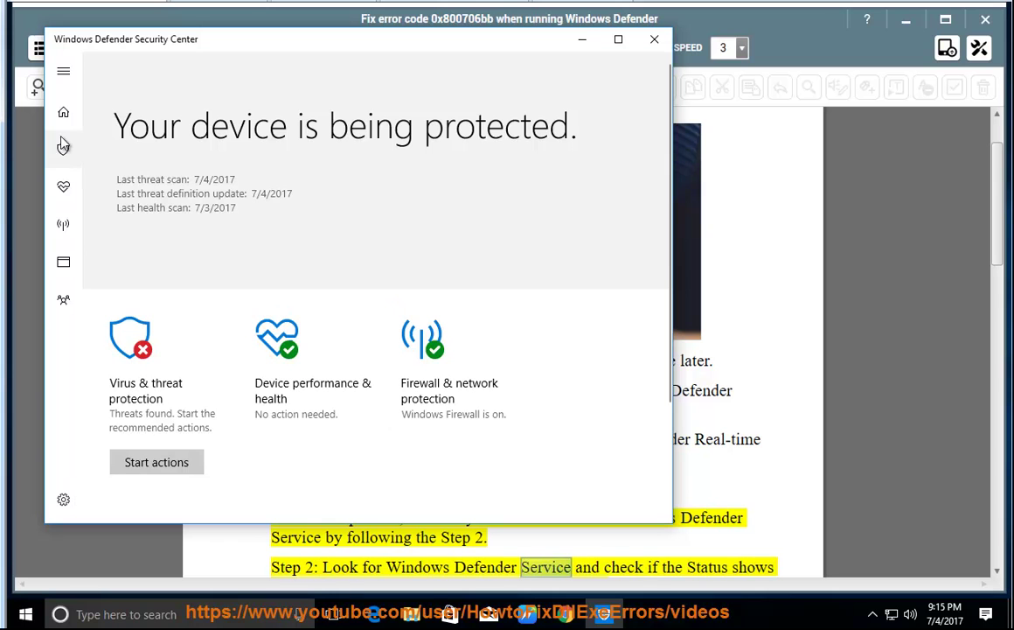
# Step: Turn off Real-time protection in the Virus & threat protection settings, allow the change and minimize the window
pyautogui.click(62, 152)
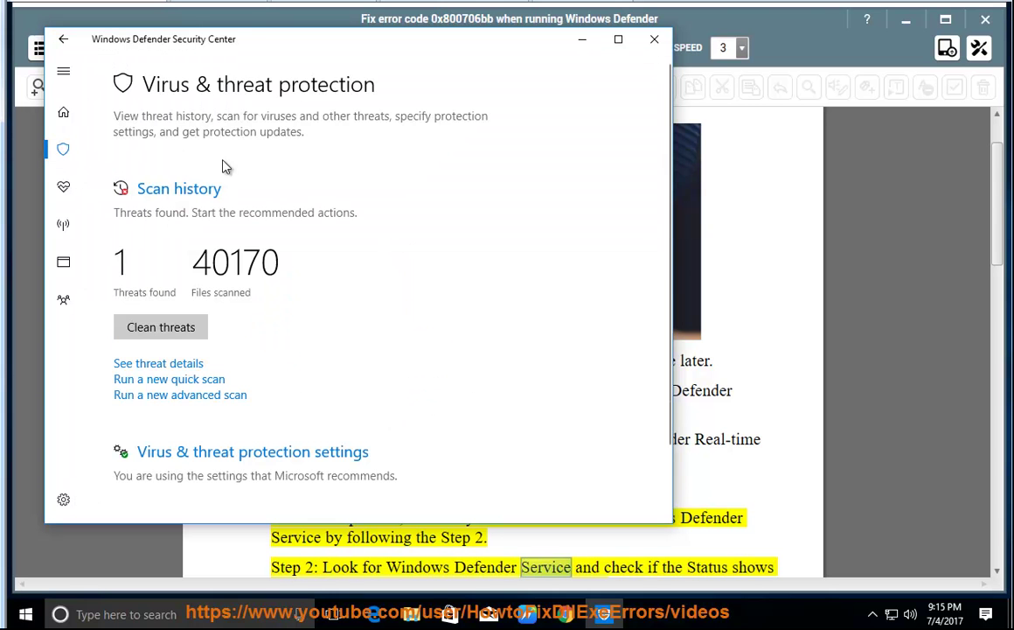
pyautogui.scroll(-2, 404, 263)
pyautogui.click(252, 375)
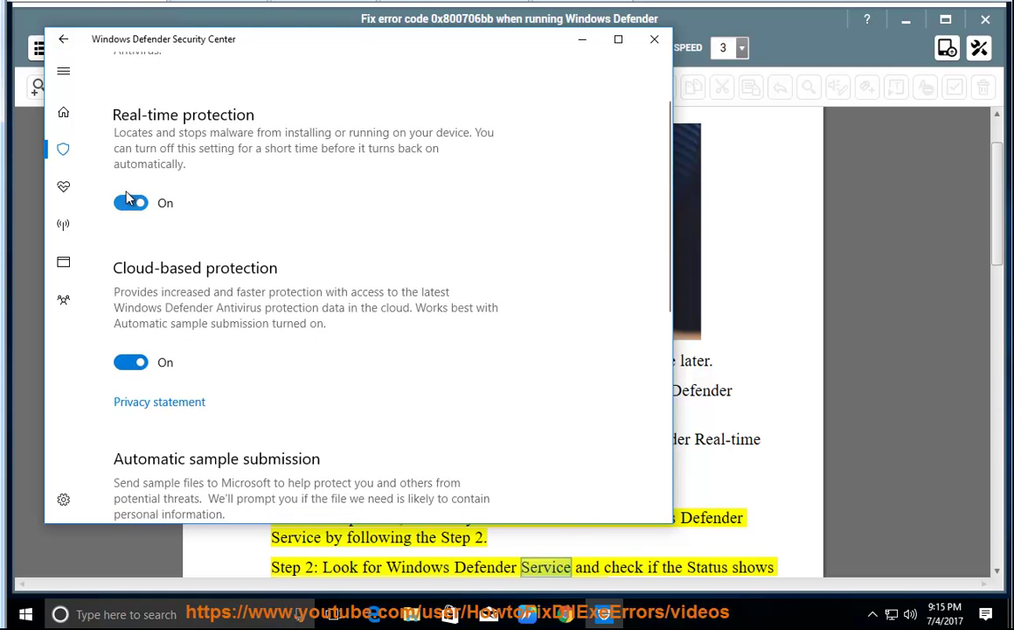
pyautogui.click(128, 203)
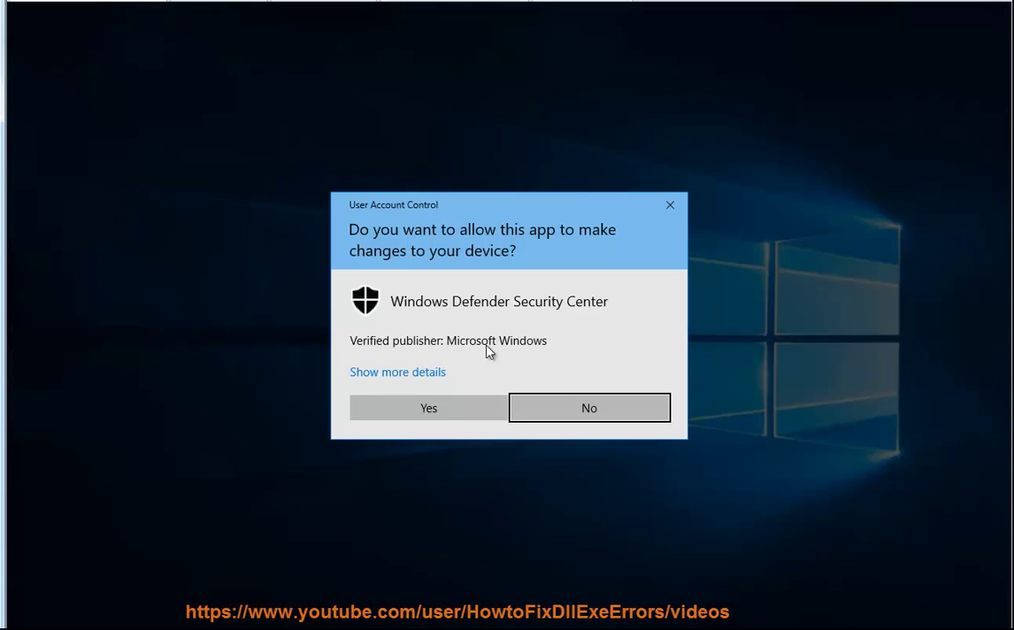
pyautogui.click(437, 407)
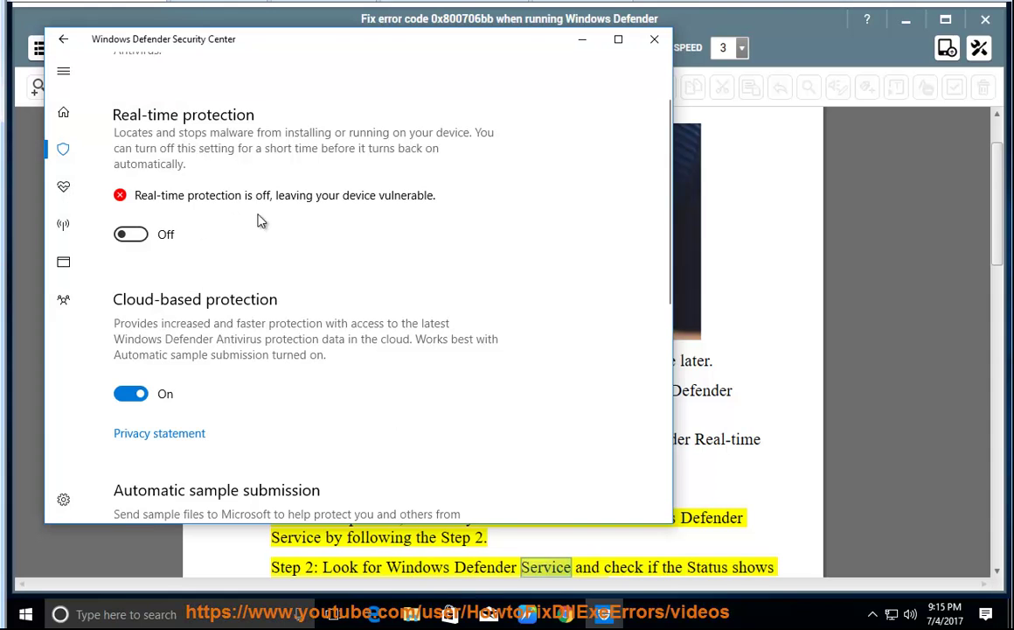
pyautogui.click(582, 39)
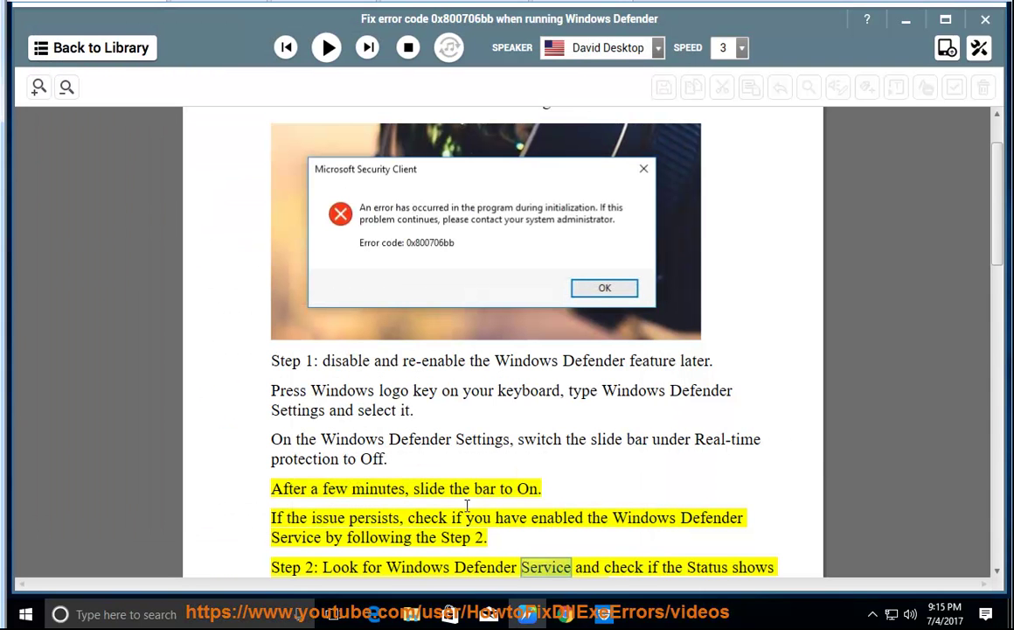
# Step: Check the system clock, turn Real-time protection back on with the change allowed, and resume reading the guide aloud
pyautogui.click(947, 614)
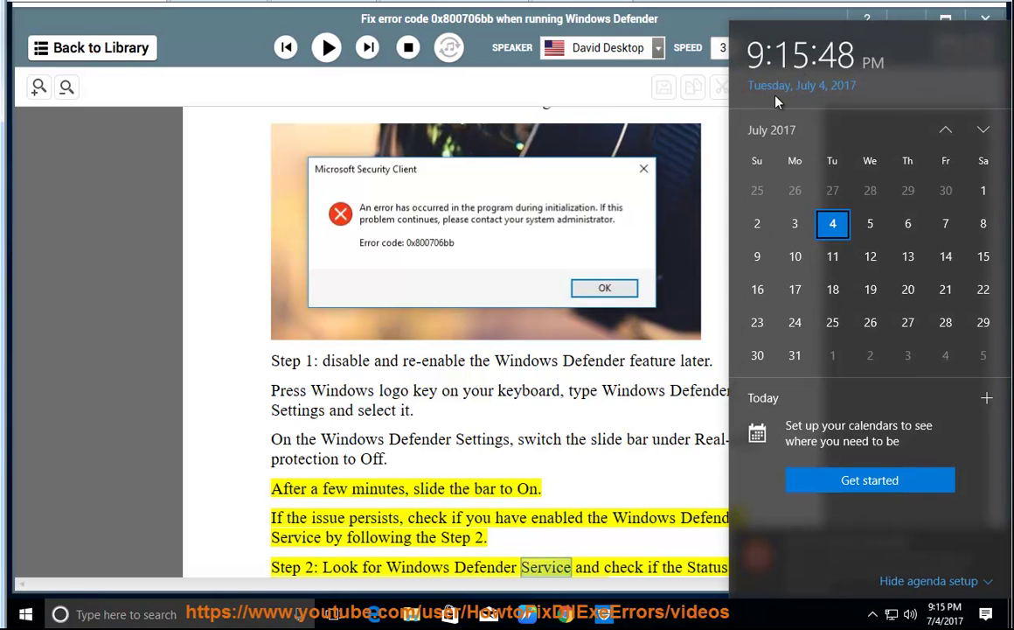
pyautogui.click(575, 471)
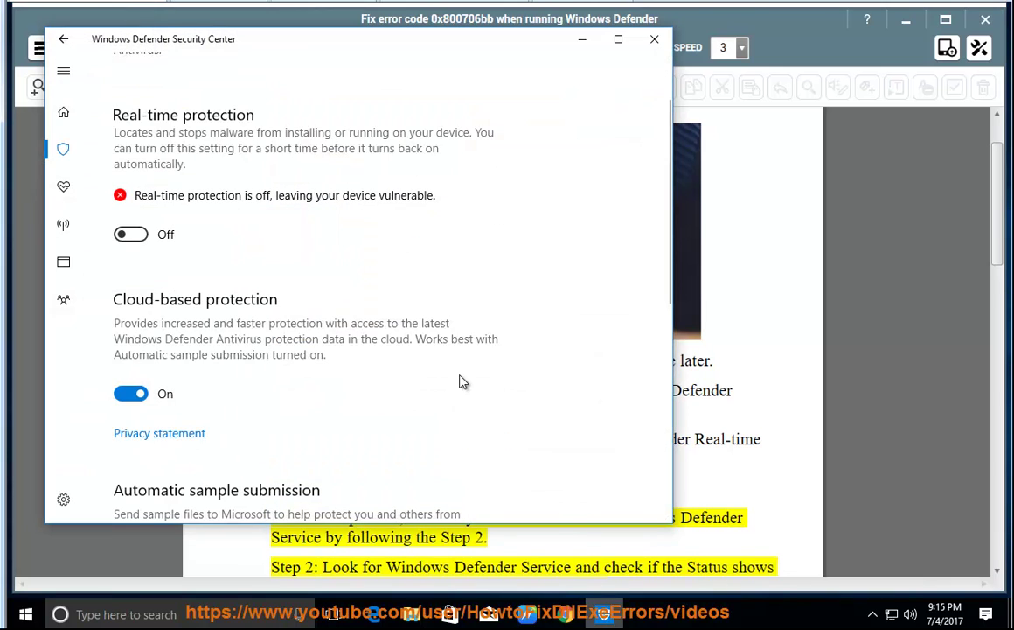
pyautogui.click(124, 235)
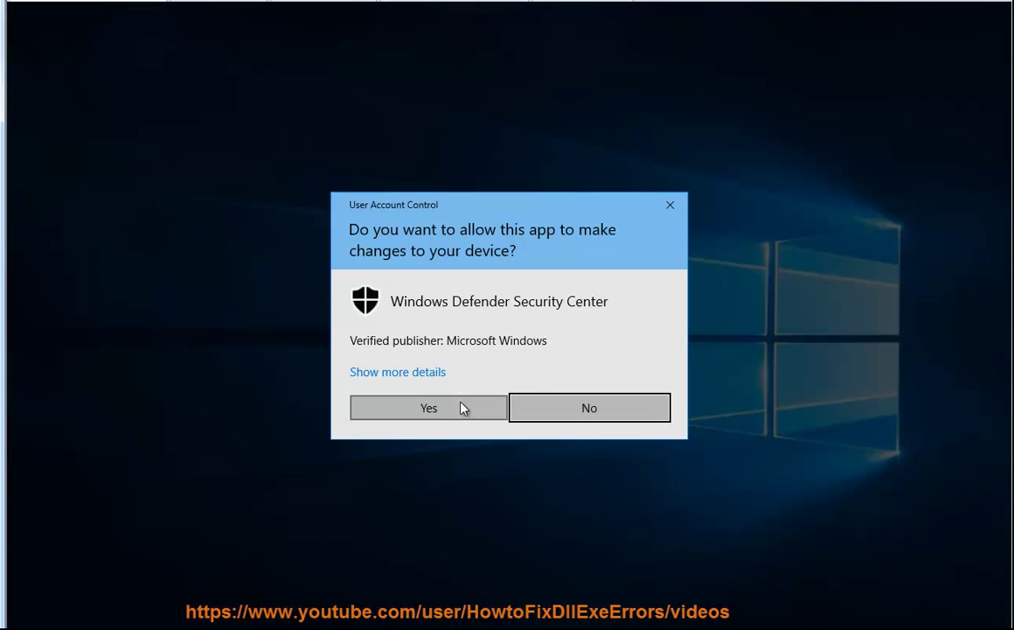
pyautogui.click(427, 409)
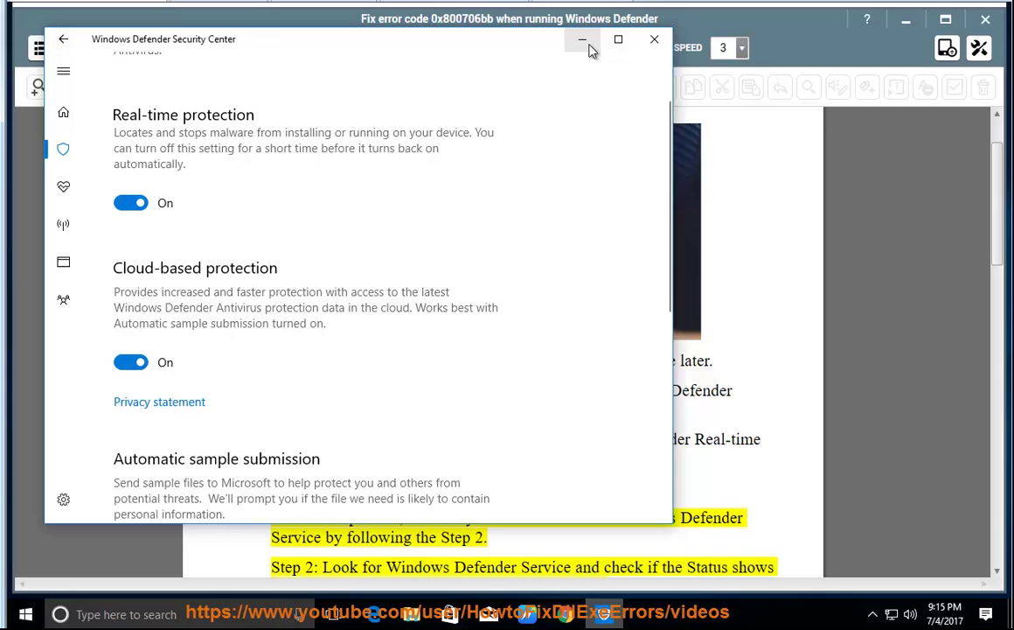
pyautogui.click(585, 42)
pyautogui.click(343, 66)
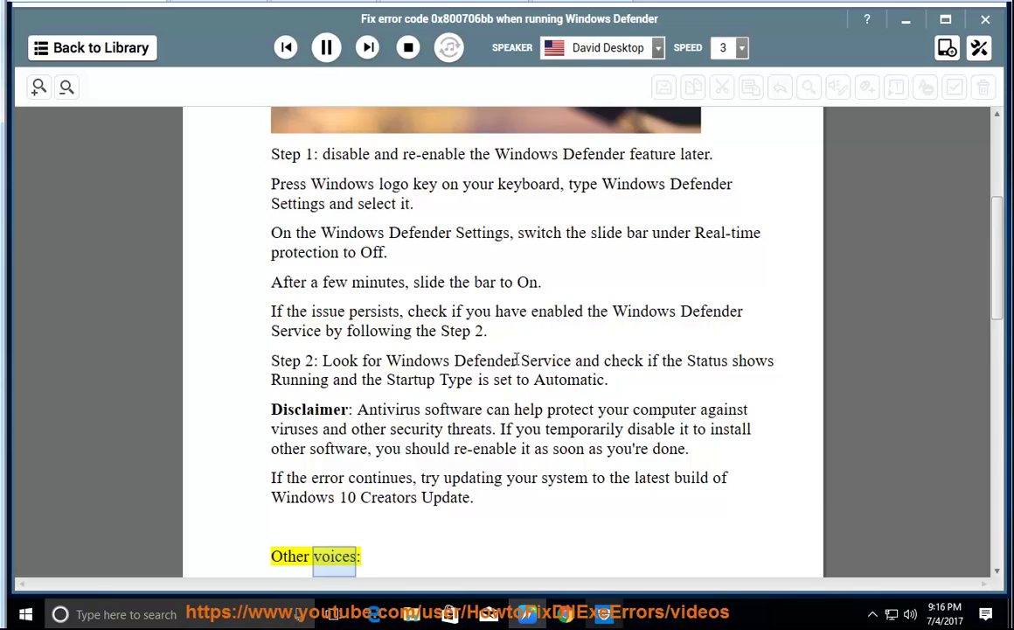
# Step: Find Step 2 in the guide and highlight the service name "Windows Defender Service"
pyautogui.scroll(1, 490, 324)
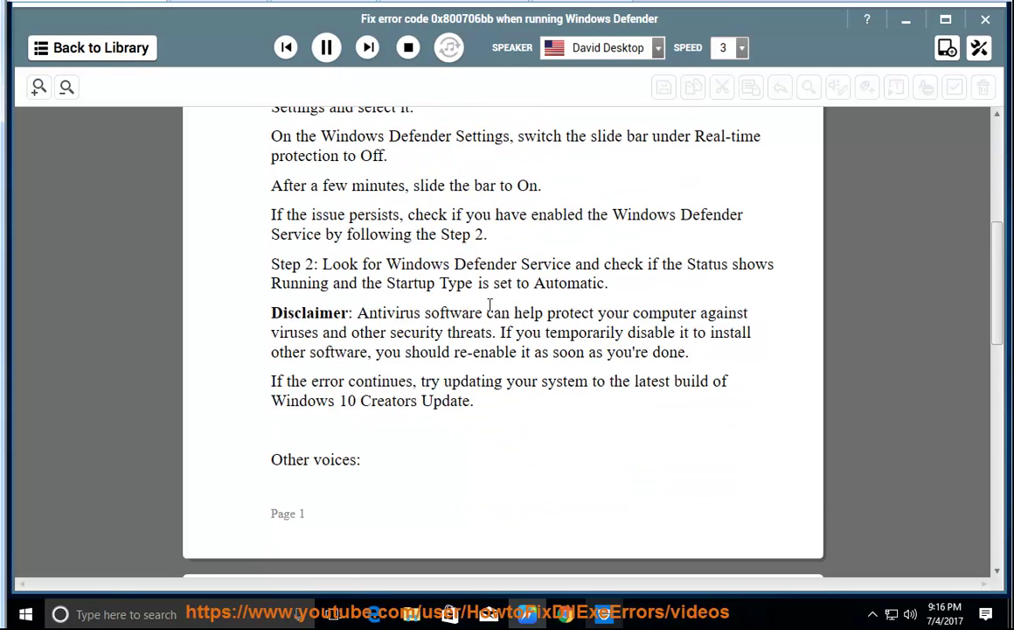
pyautogui.scroll(1, 490, 350)
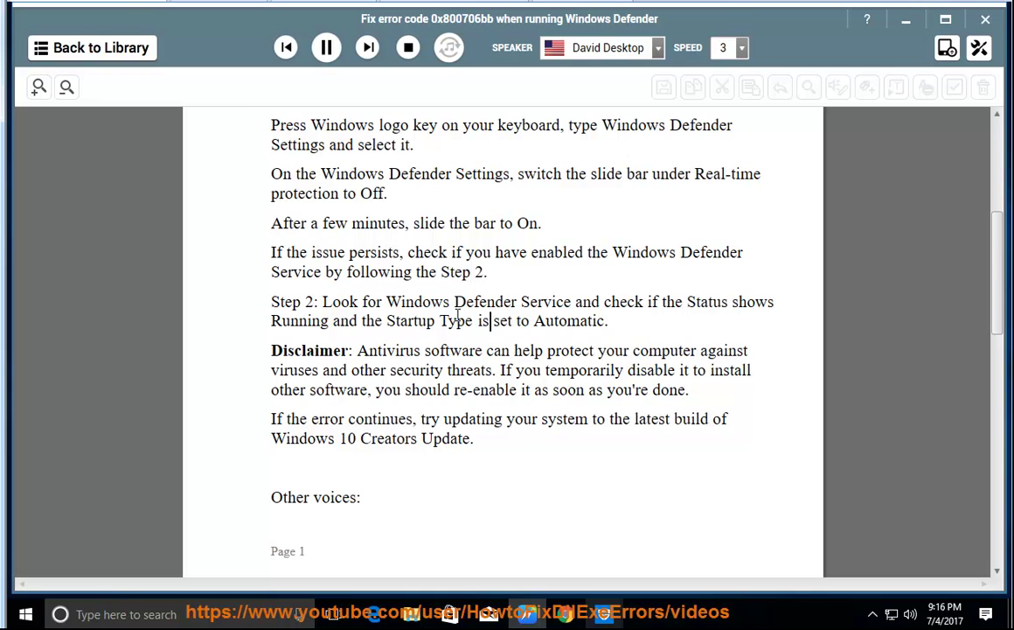
pyautogui.moveTo(391, 301); pyautogui.dragTo(559, 300)
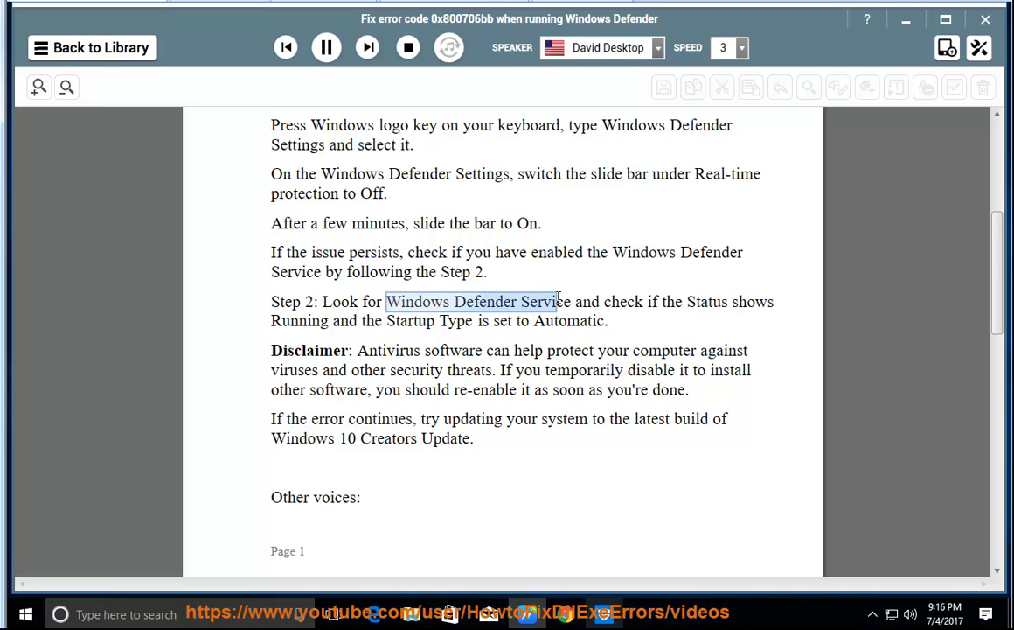
# Step: Go to the desktop, open Computer Management for This PC and display the Services list
pyautogui.press('super+d')
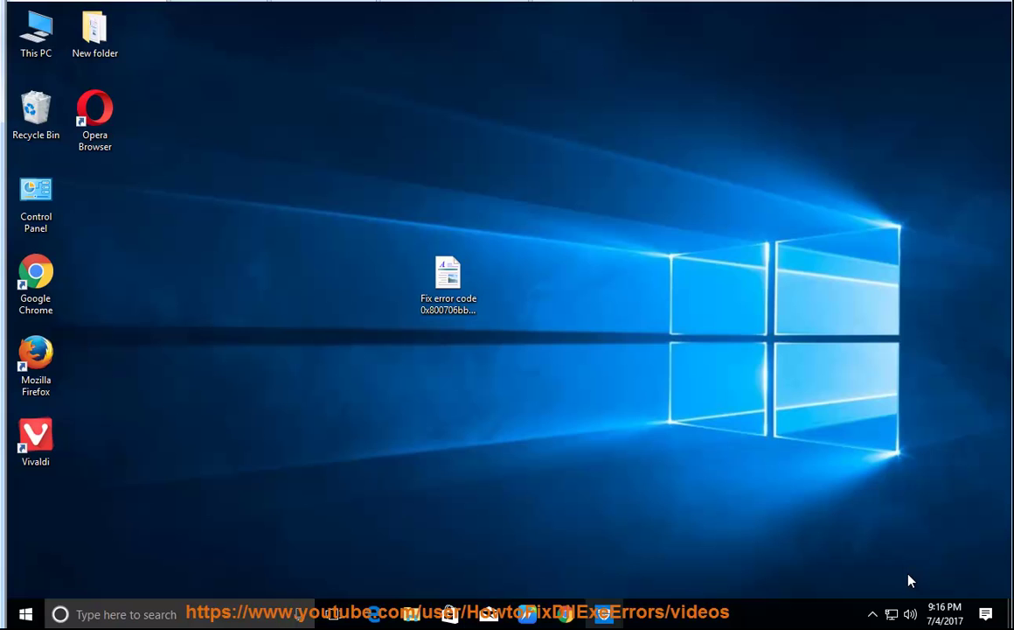
pyautogui.rightClick(32, 28)
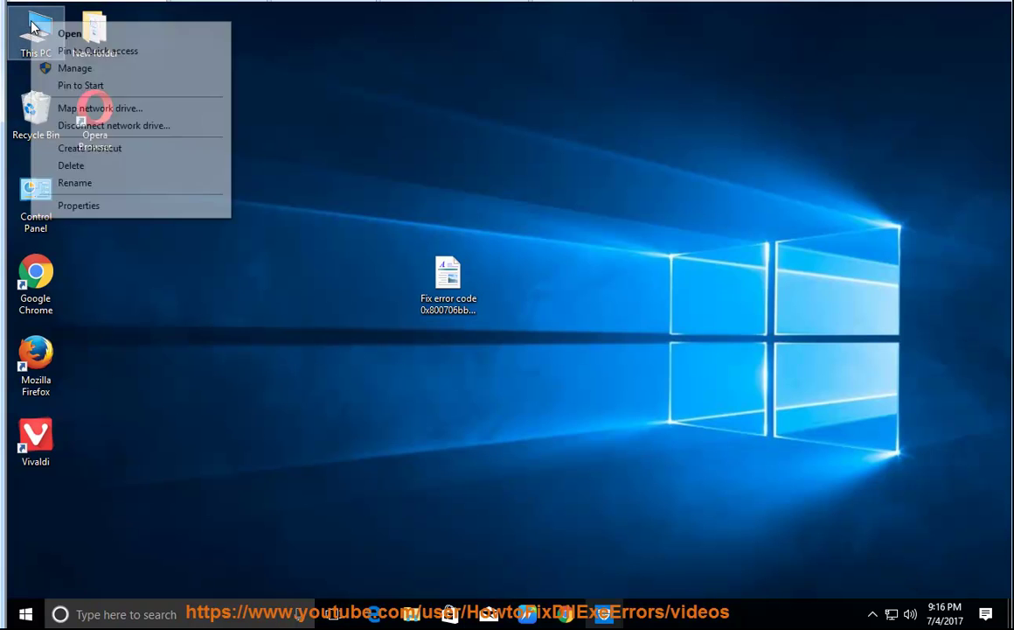
pyautogui.click(105, 67)
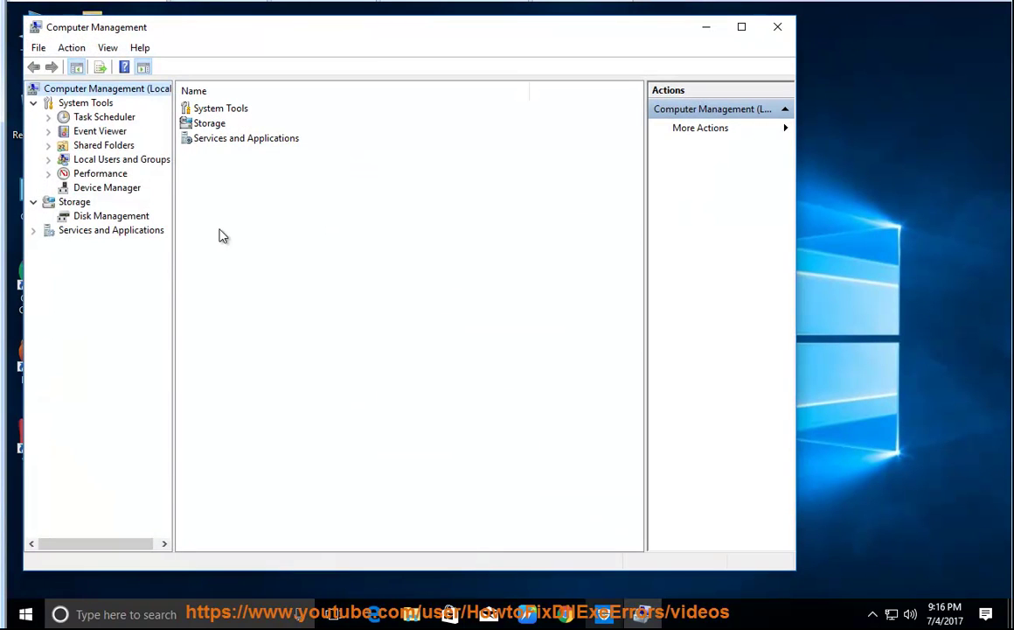
pyautogui.click(34, 231)
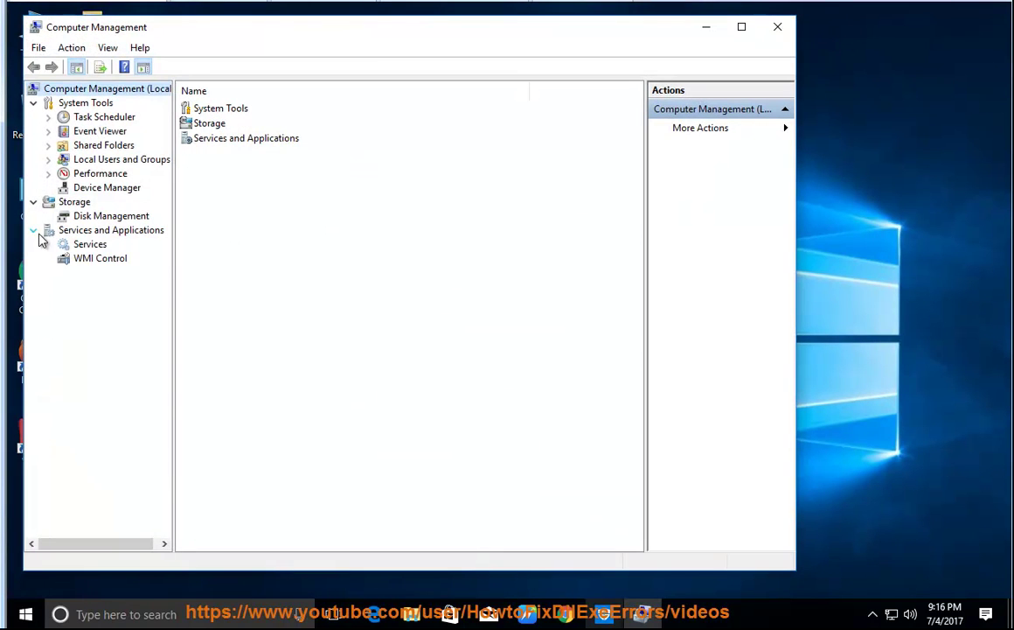
pyautogui.click(103, 246)
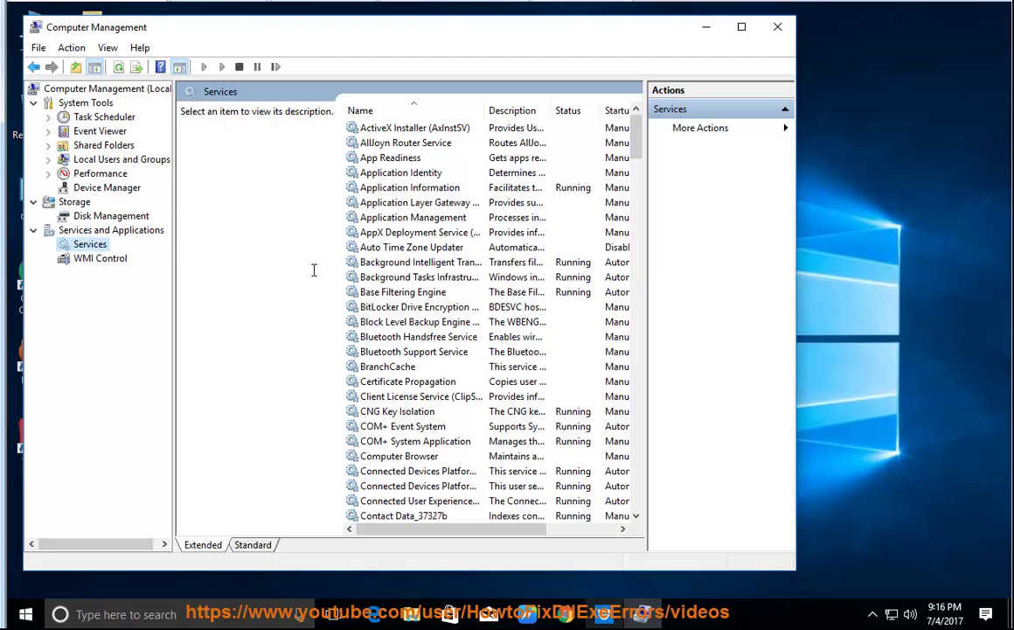
# Step: Locate the Windows Defender Security Center Service in the services list and compare its name with Step 2 of the guide
pyautogui.click(411, 321)
pyautogui.press('w')
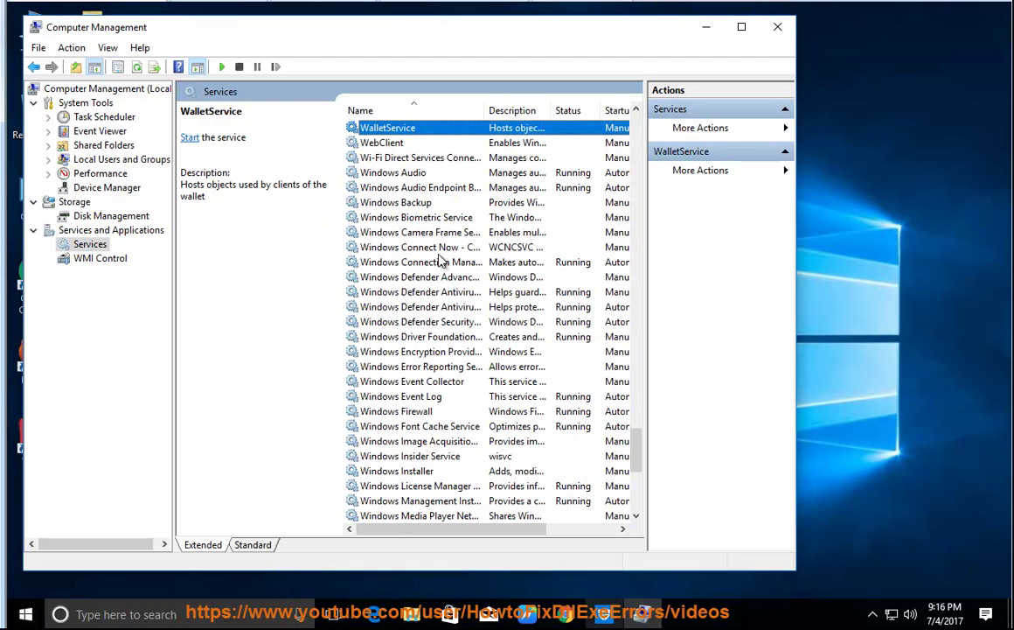
pyautogui.click(420, 323)
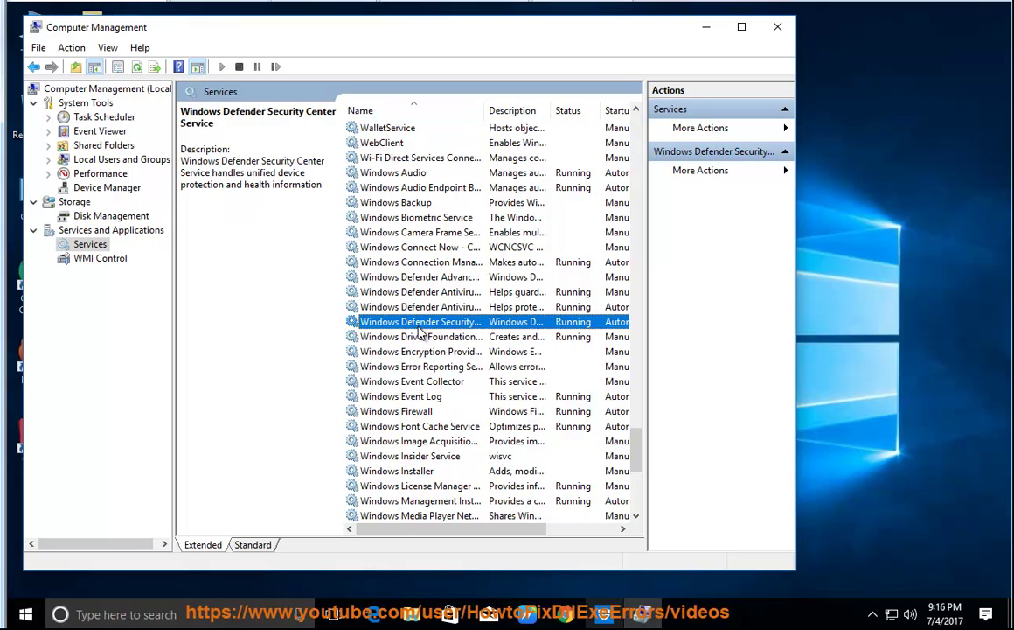
pyautogui.click(527, 615)
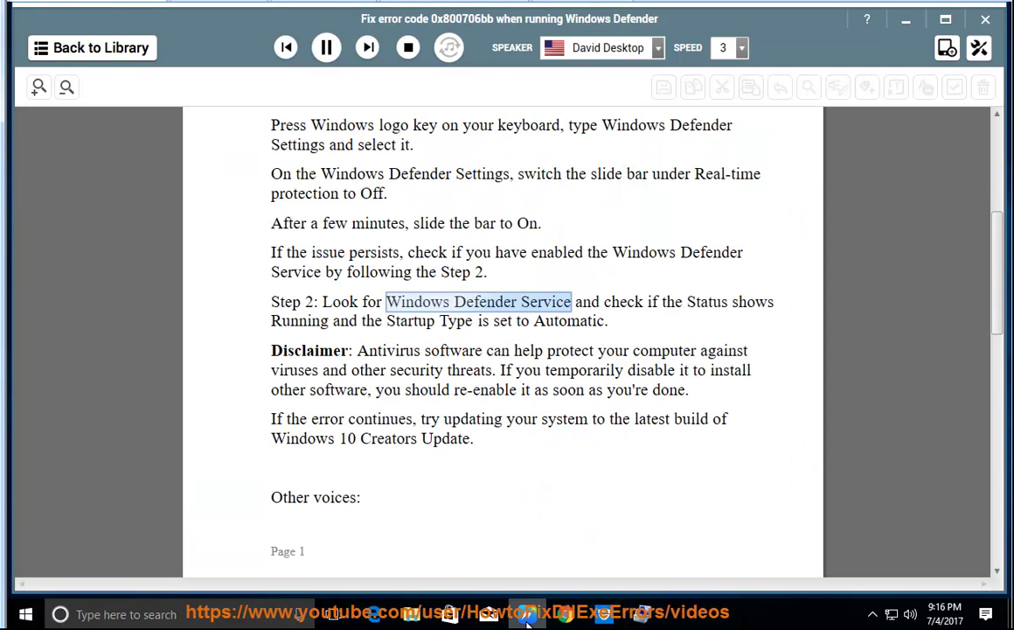
pyautogui.click(642, 615)
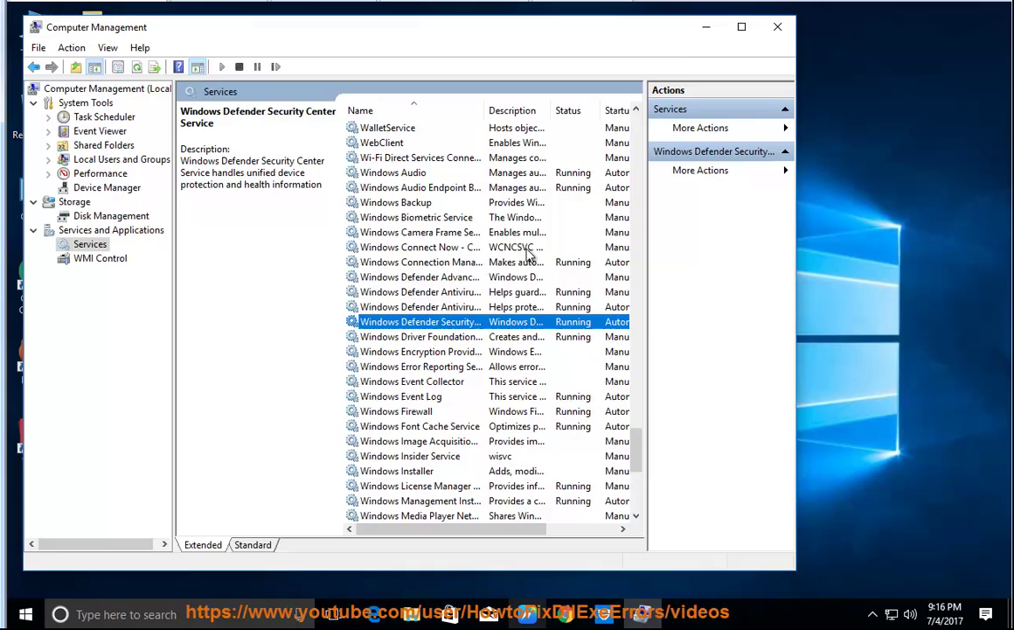
# Step: Maximize Computer Management, widen the Name column to check each Windows Defender service's Status and Startup Type, and return to the guide
pyautogui.click(740, 23)
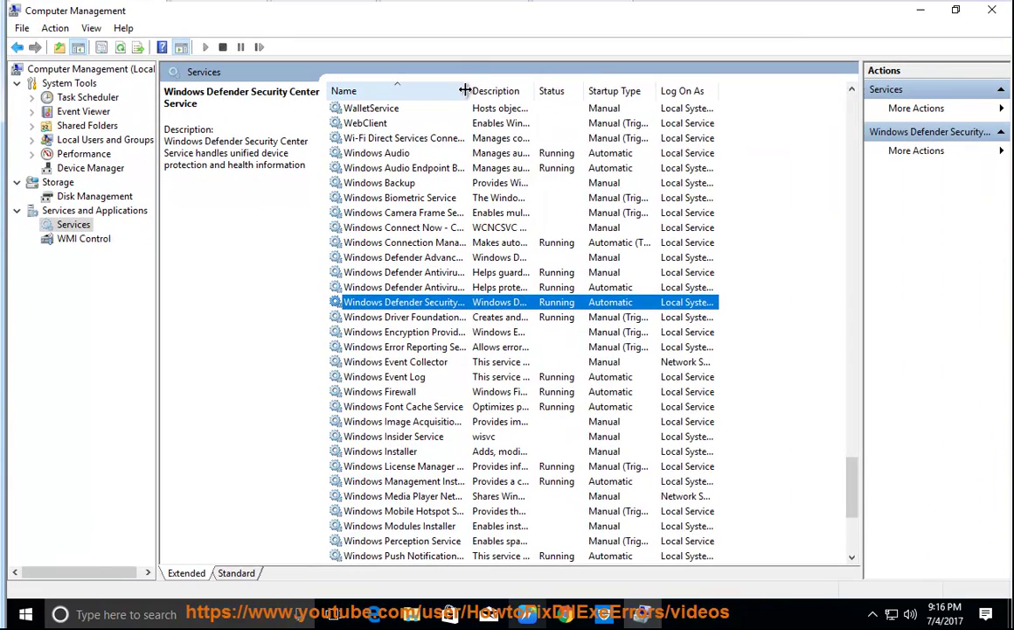
pyautogui.moveTo(467, 91); pyautogui.dragTo(556, 94)
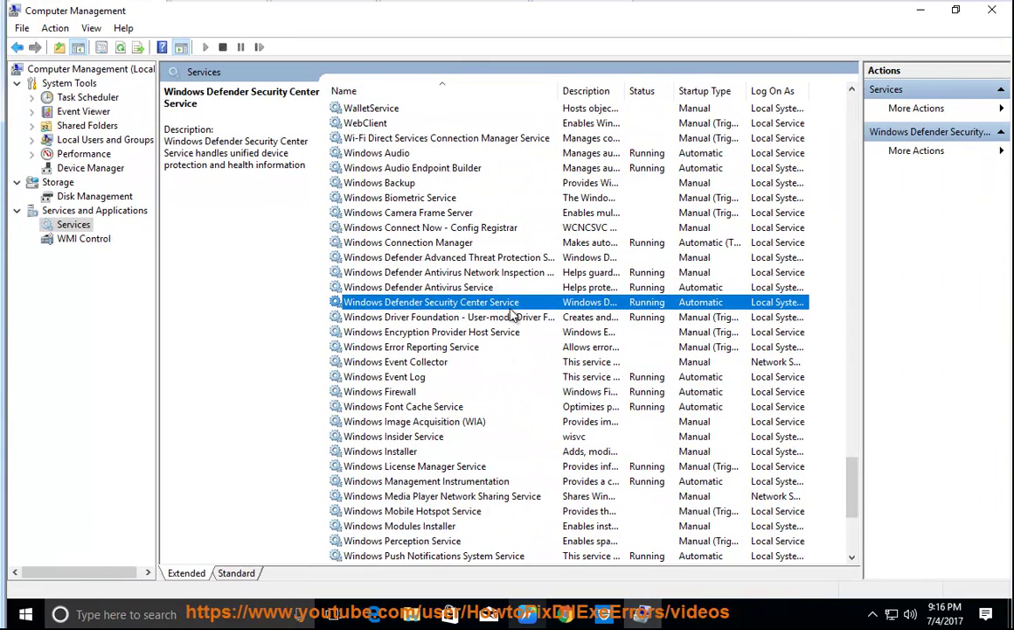
pyautogui.press('Up')
pyautogui.press('Up')
pyautogui.press('Up')
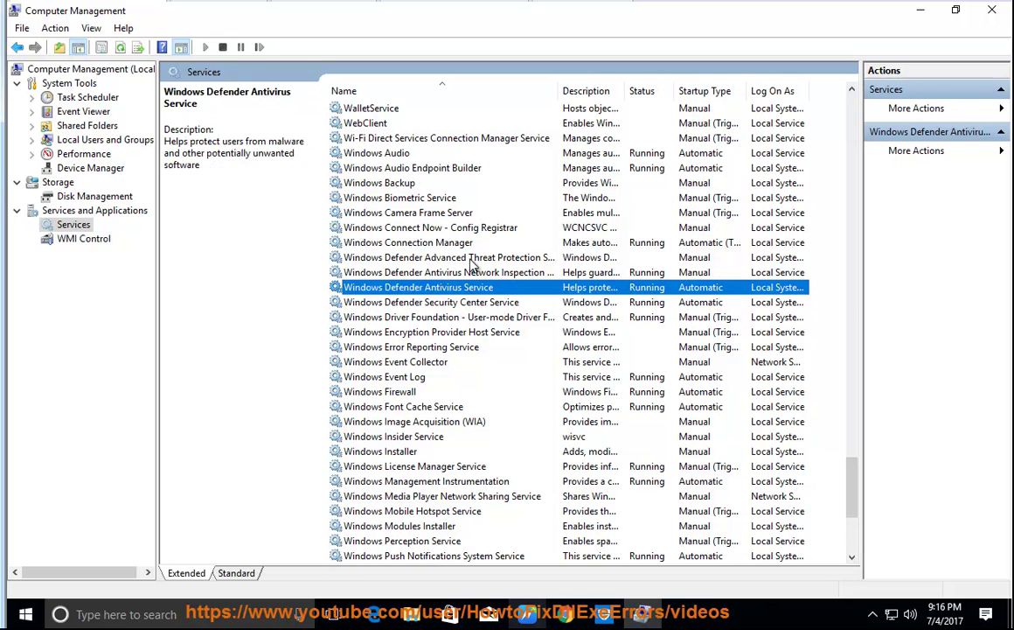
pyautogui.click(472, 276)
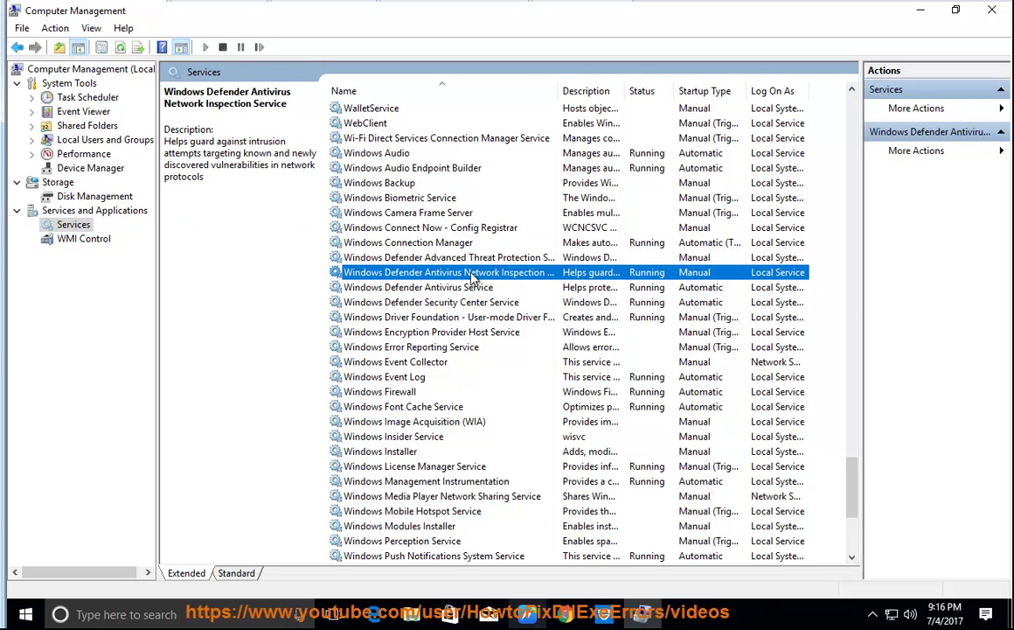
pyautogui.click(625, 262)
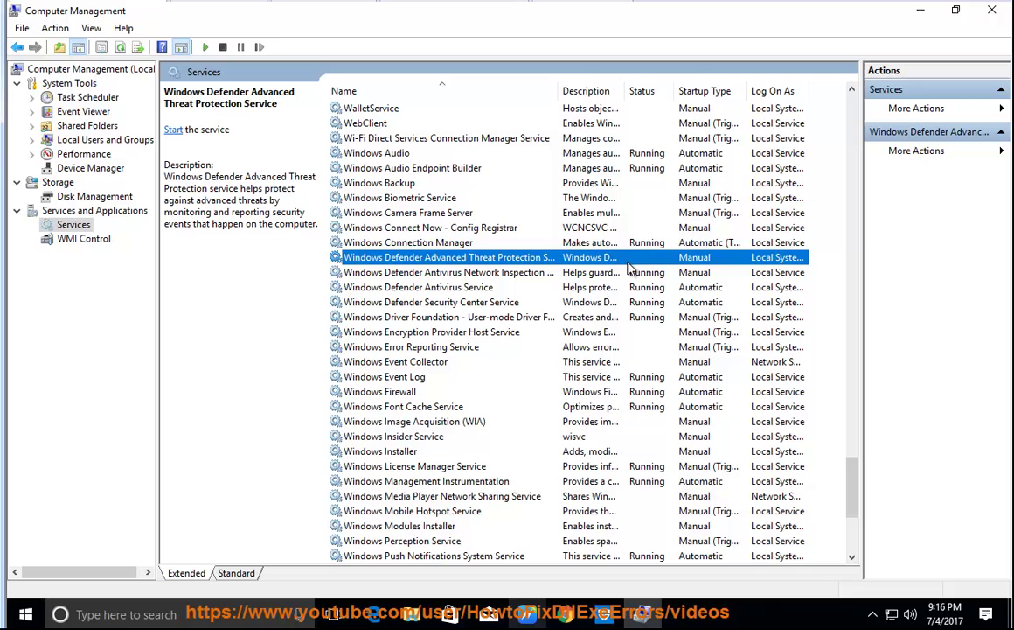
pyautogui.click(406, 287)
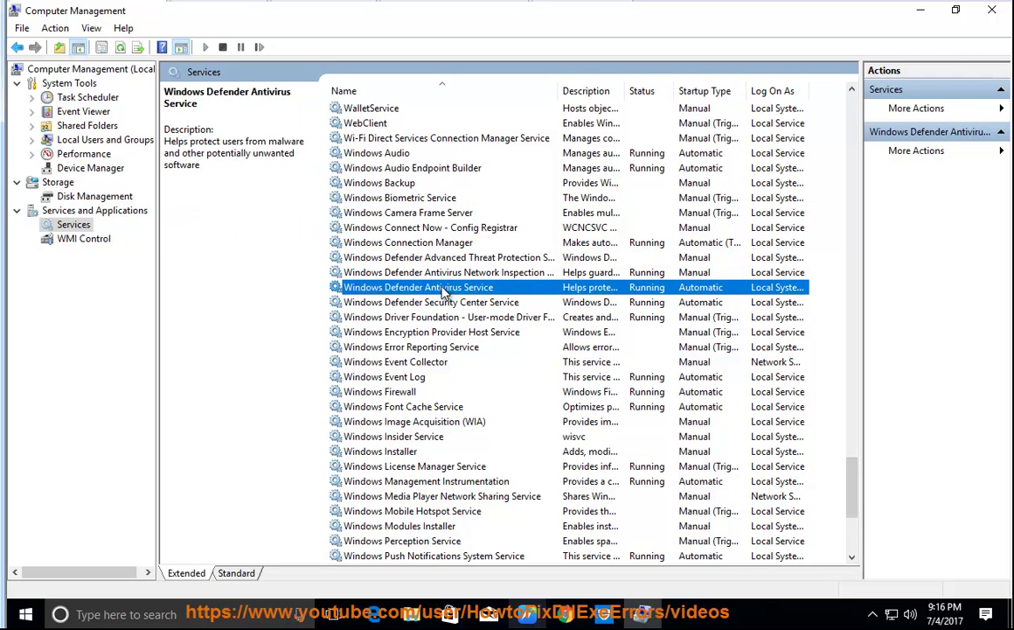
pyautogui.click(407, 272)
pyautogui.click(449, 260)
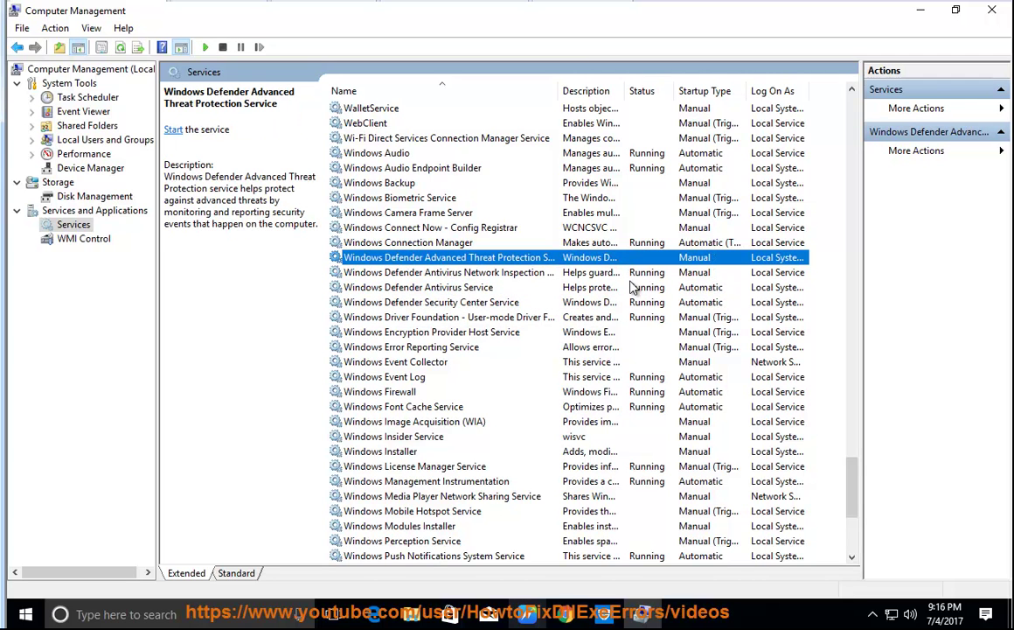
pyautogui.click(524, 614)
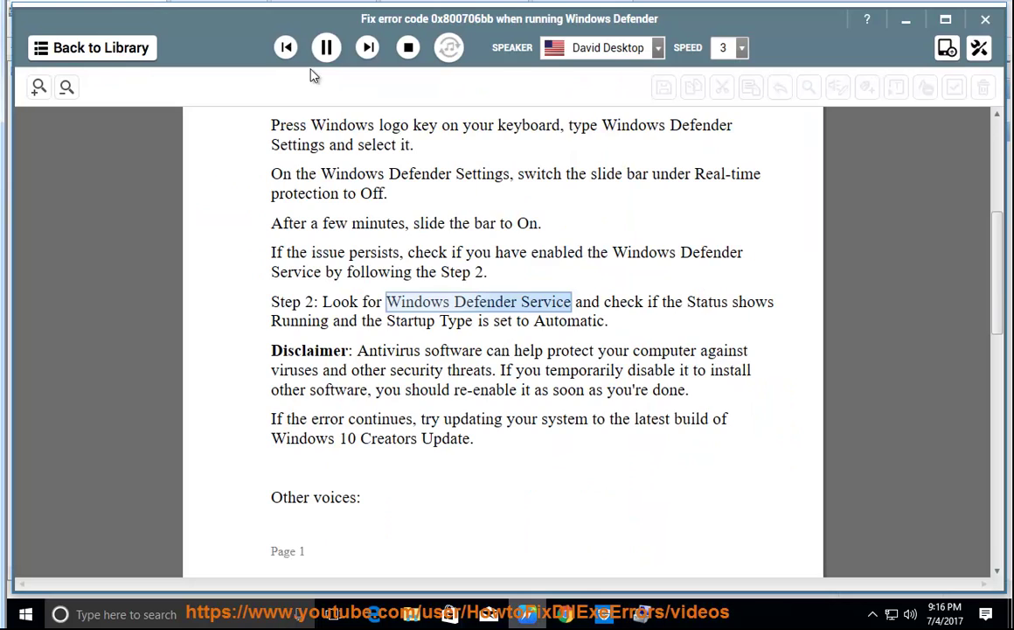
# Step: Continue the guide's read-aloud to Case study 2 and highlight the Network Adapter troubleshooter mention in its Step 1
pyautogui.click(326, 47)
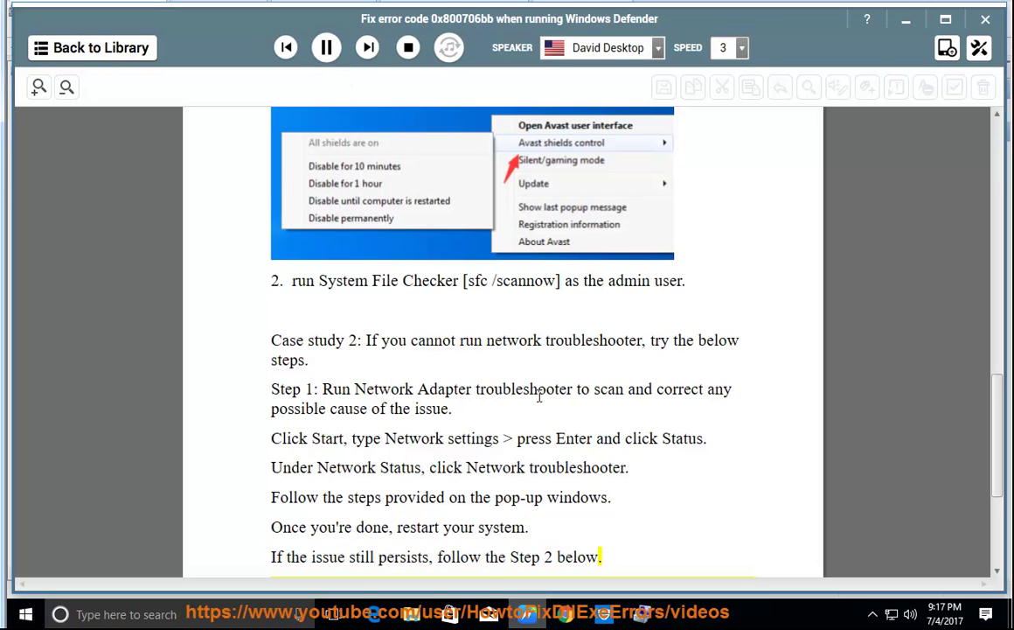
pyautogui.moveTo(562, 393); pyautogui.dragTo(377, 385)
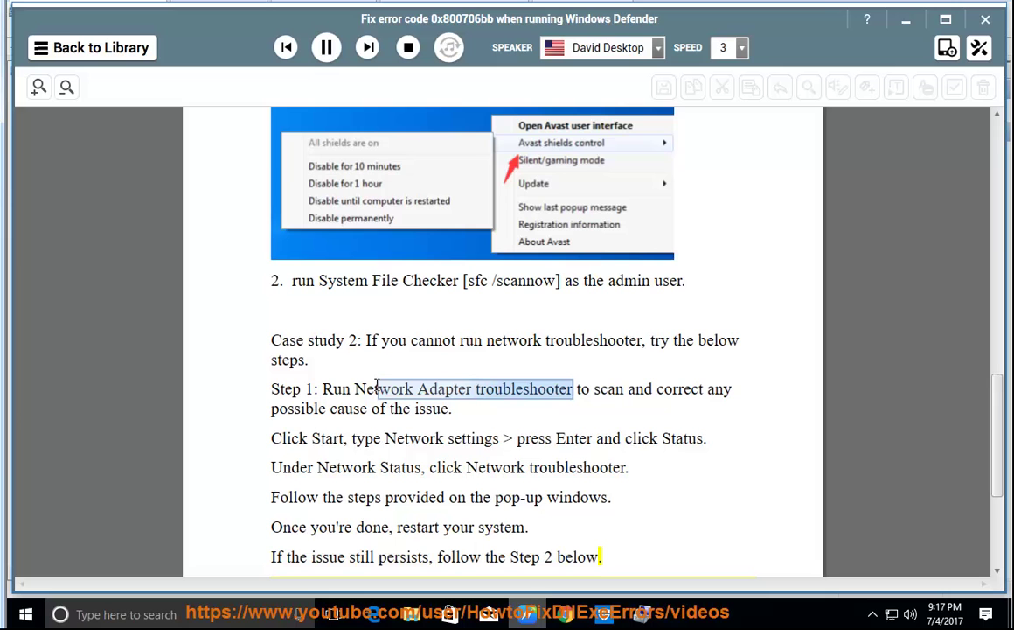
# Step: Open Network and Sharing Center, go to the Control Panel home, search for "TR" and open Troubleshooting
pyautogui.rightClick(891, 614)
pyautogui.click(905, 603)
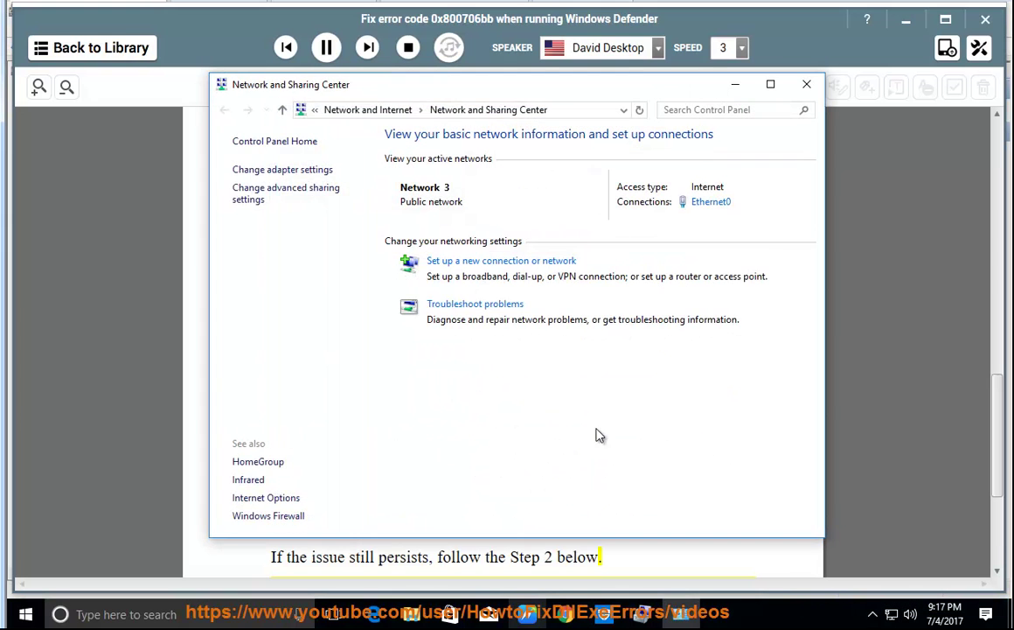
pyautogui.click(274, 141)
pyautogui.click(692, 108)
pyautogui.write('TR')
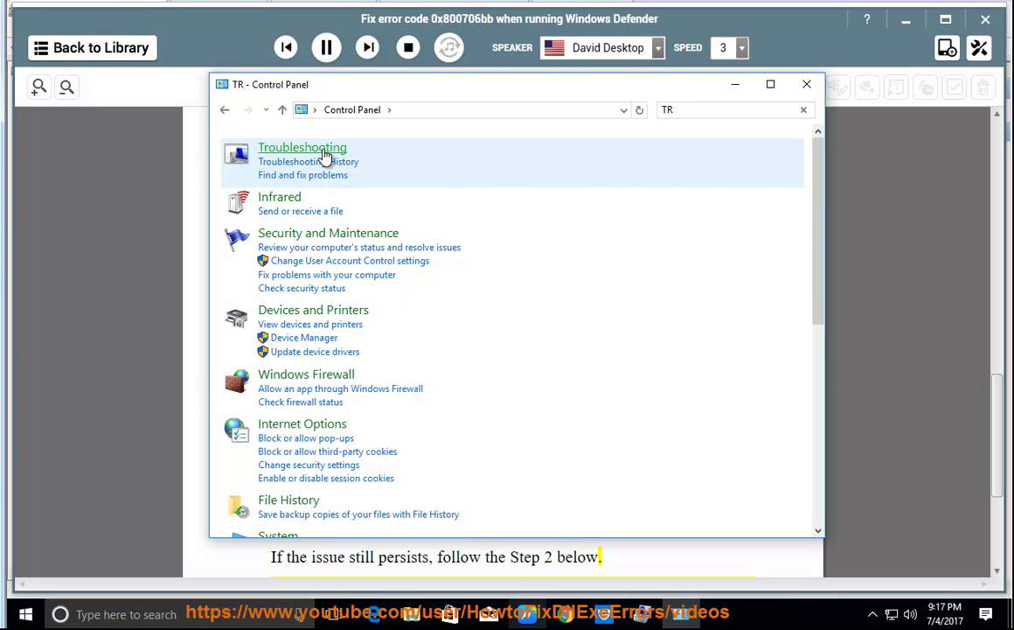
pyautogui.click(329, 152)
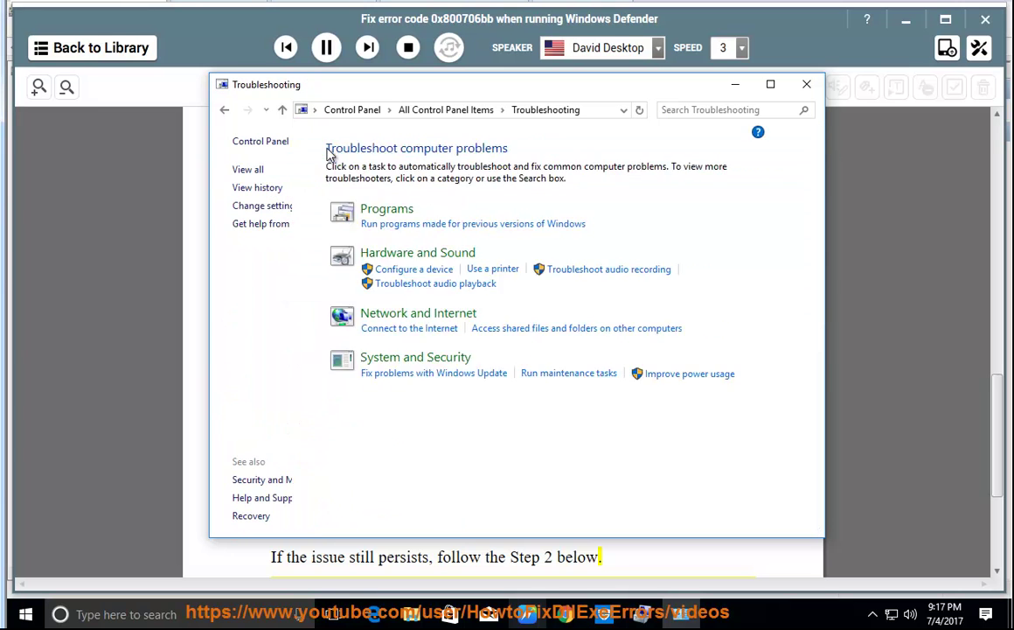
# Step: List all troubleshooters and open the Network Adapter one to view it, closing it and the Control Panel window without running it
pyautogui.click(244, 171)
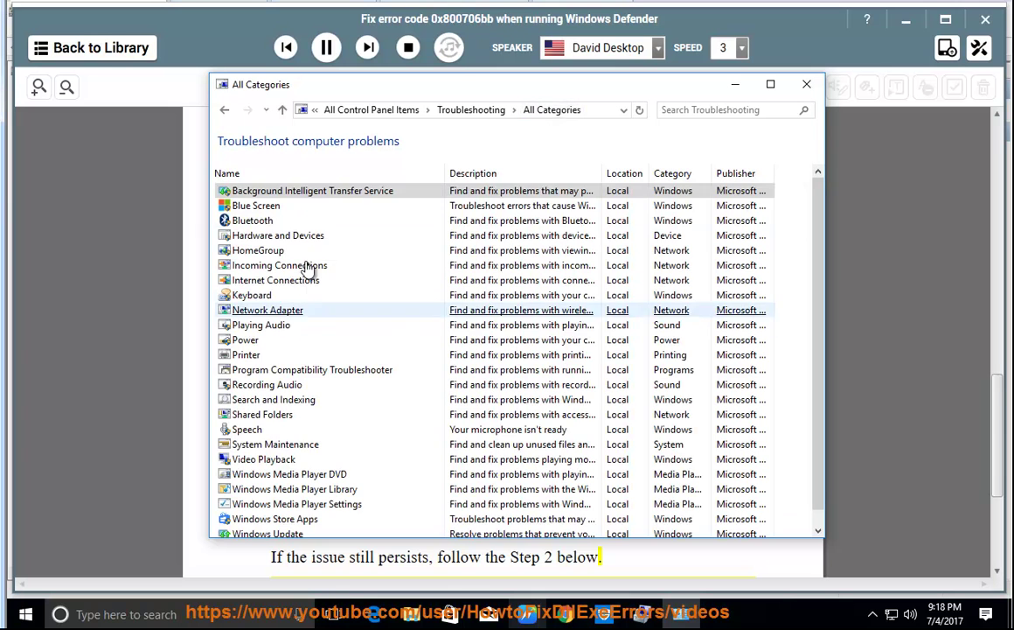
pyautogui.scroll(-1, 330, 390)
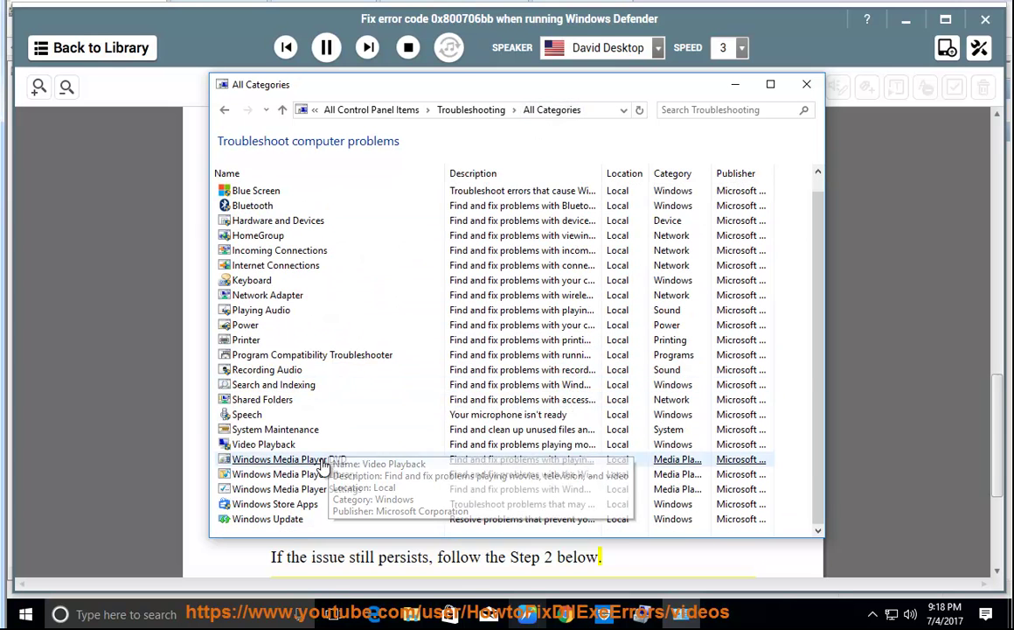
pyautogui.scroll(1, 328, 453)
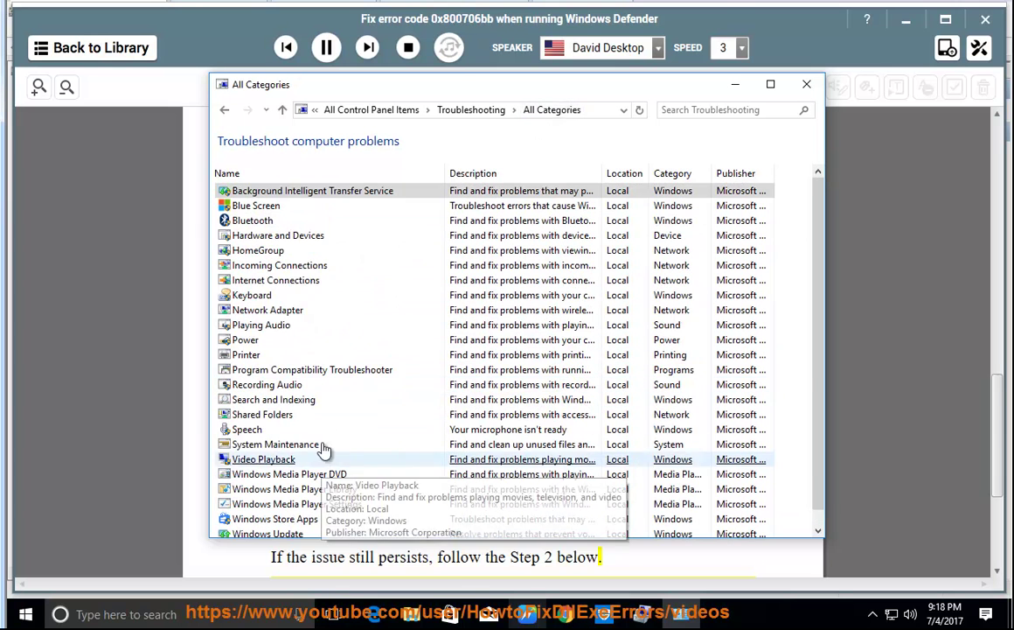
pyautogui.doubleClick(269, 312)
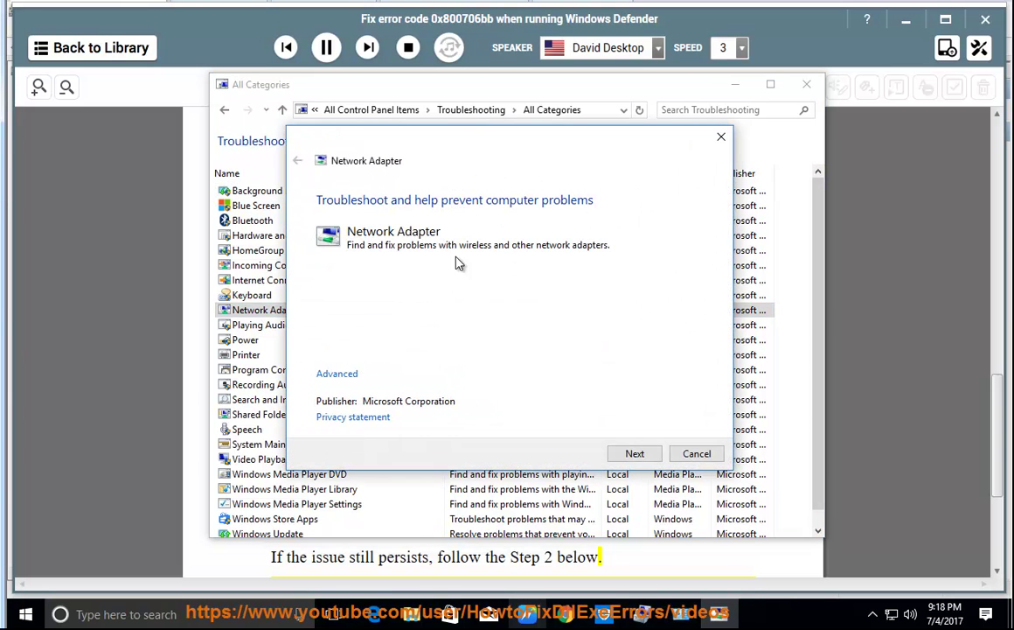
pyautogui.click(679, 461)
pyautogui.click(806, 84)
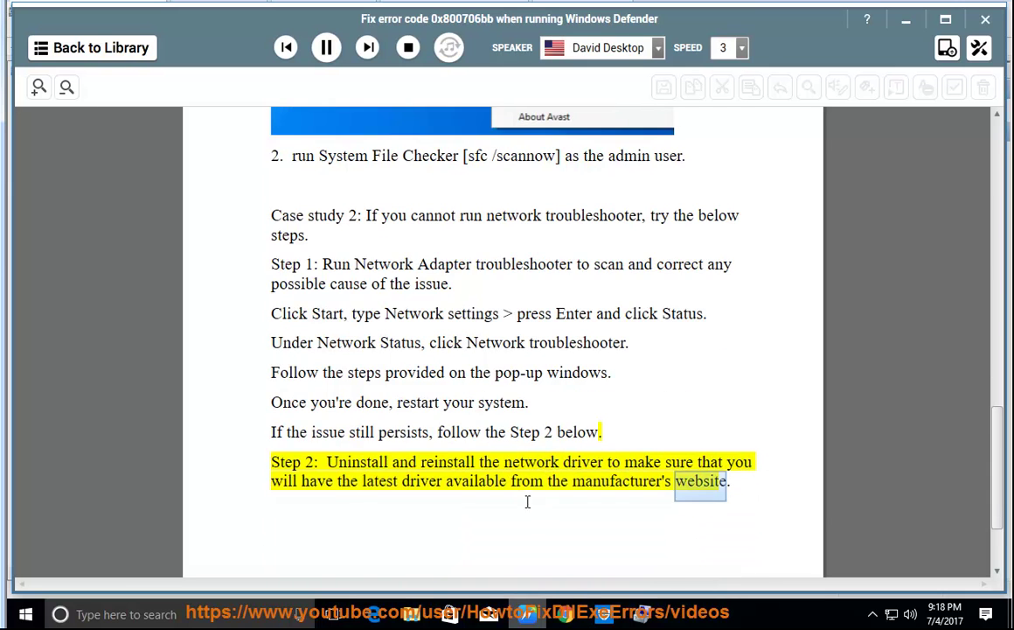
# Step: Minimize the guide and the services window, open Computer Management for This PC and display Device Manager
pyautogui.click(906, 19)
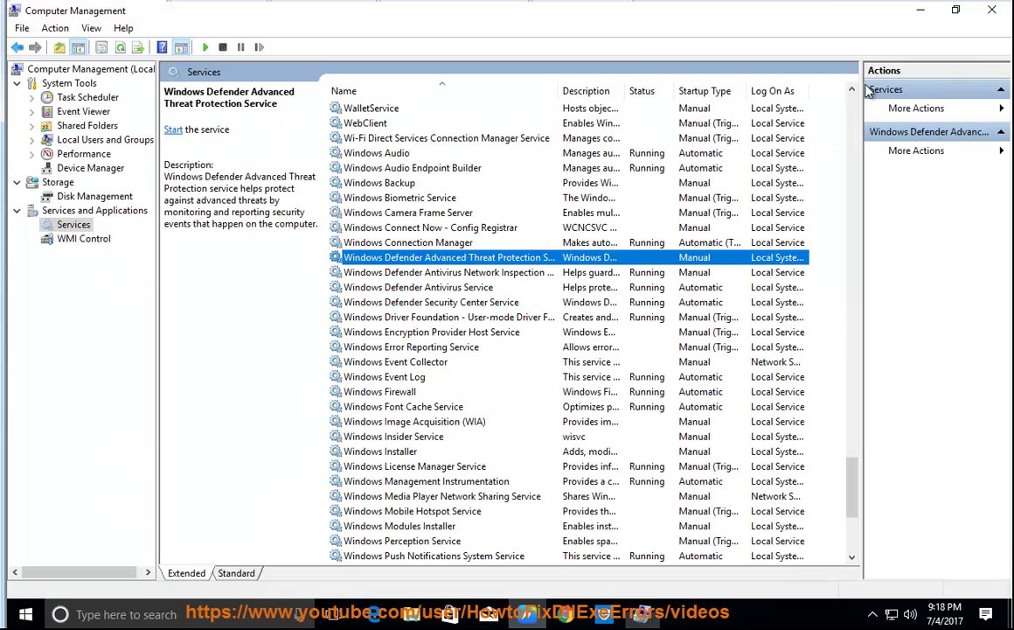
pyautogui.click(899, 11)
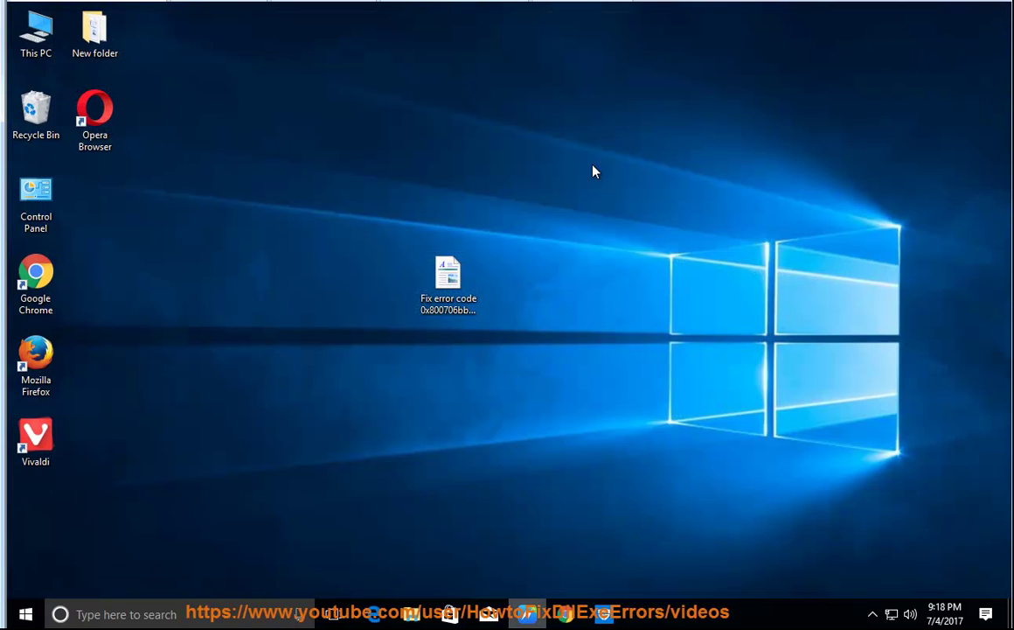
pyautogui.rightClick(46, 35)
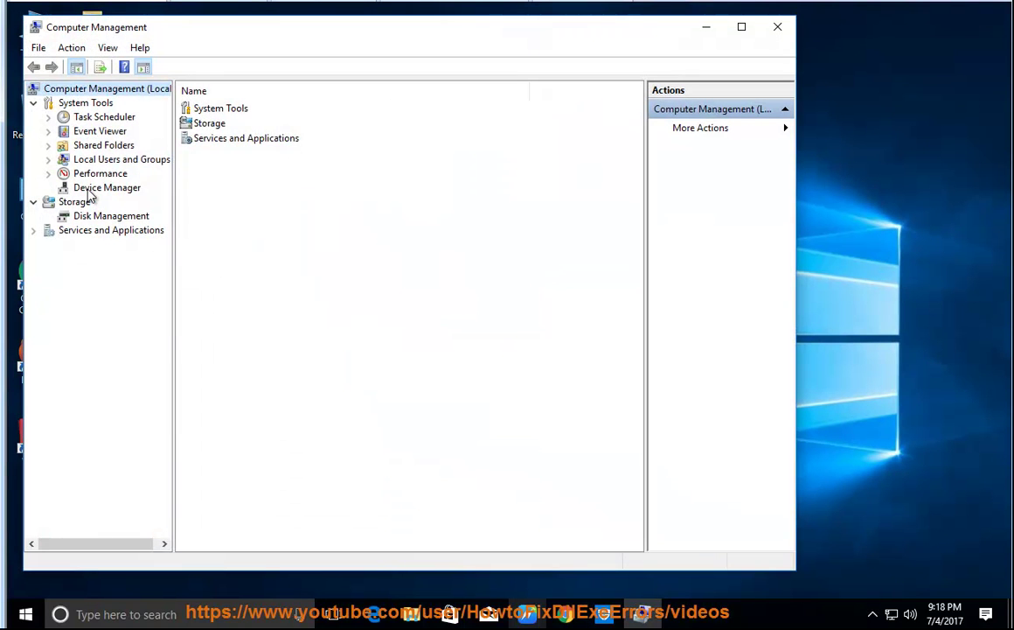
pyautogui.click(92, 190)
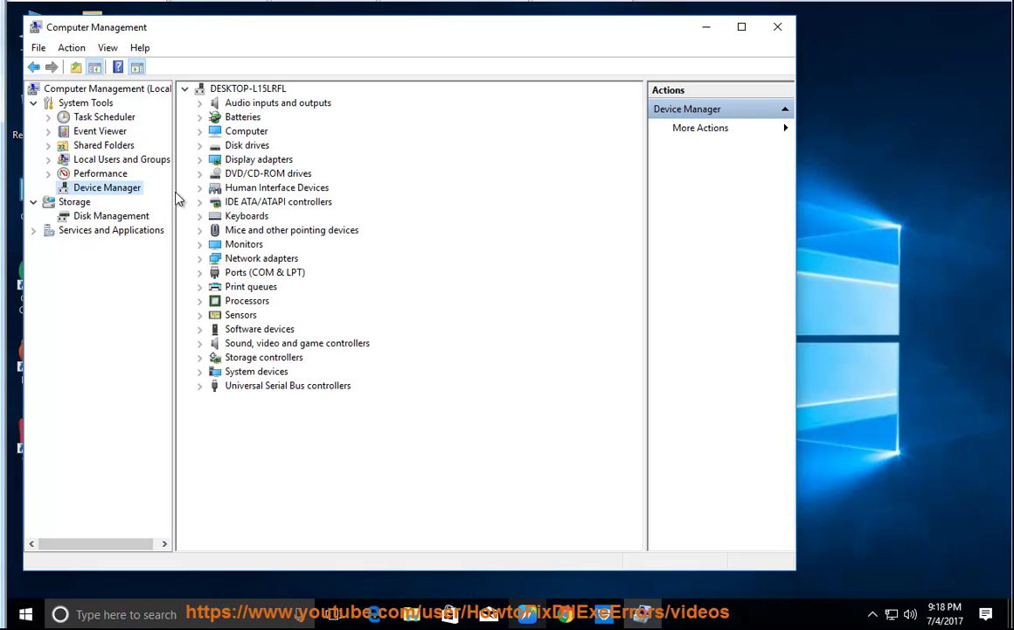
# Step: Expand Network adapters and find the Uninstall device option for the Intel(R) 82574L Gigabit Network Connection
pyautogui.click(202, 259)
pyautogui.click(297, 273)
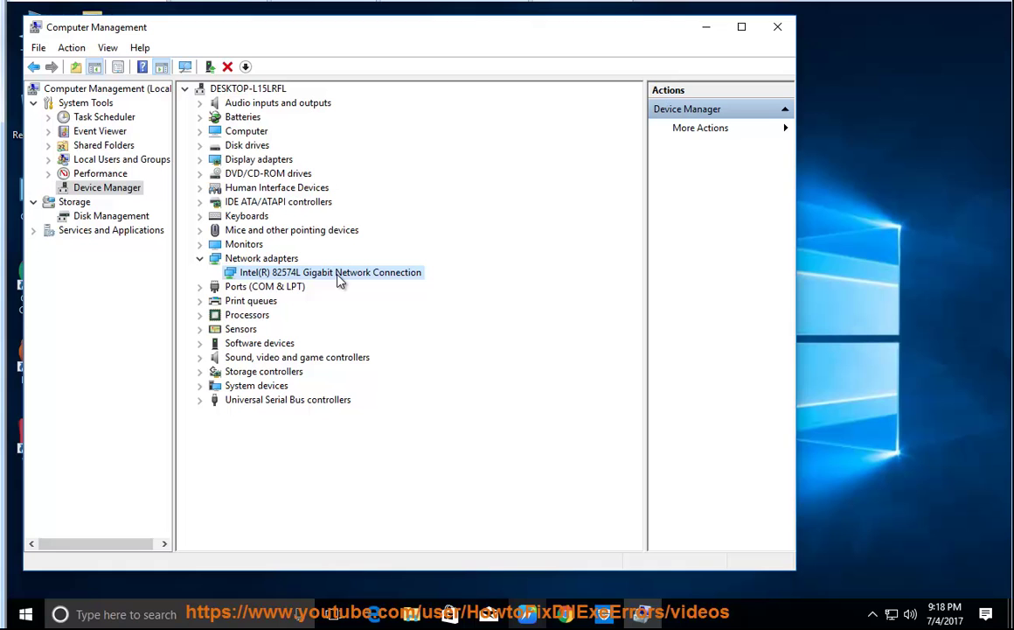
pyautogui.rightClick(338, 274)
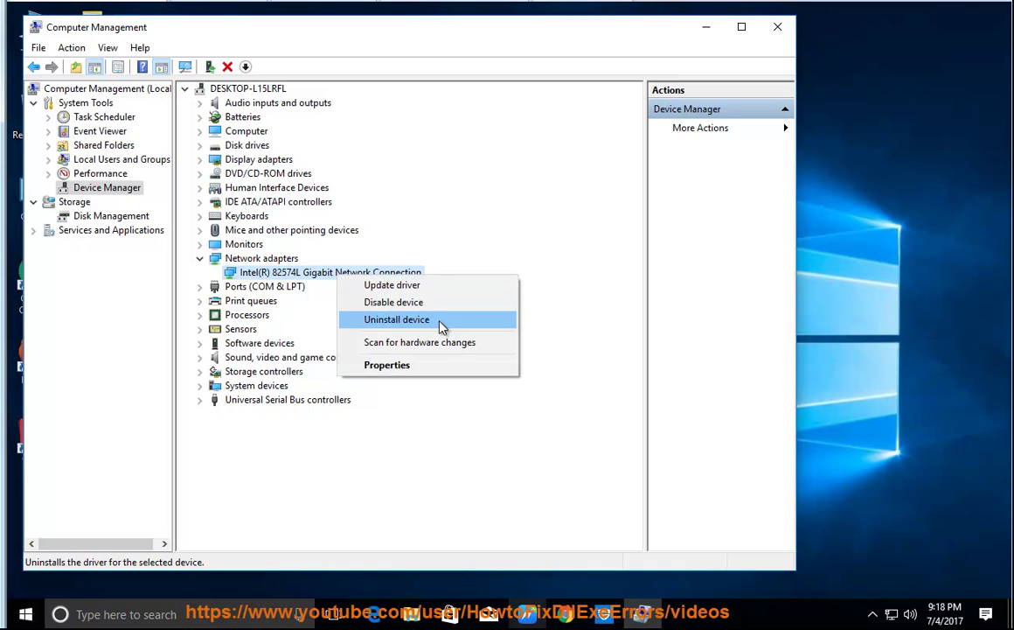